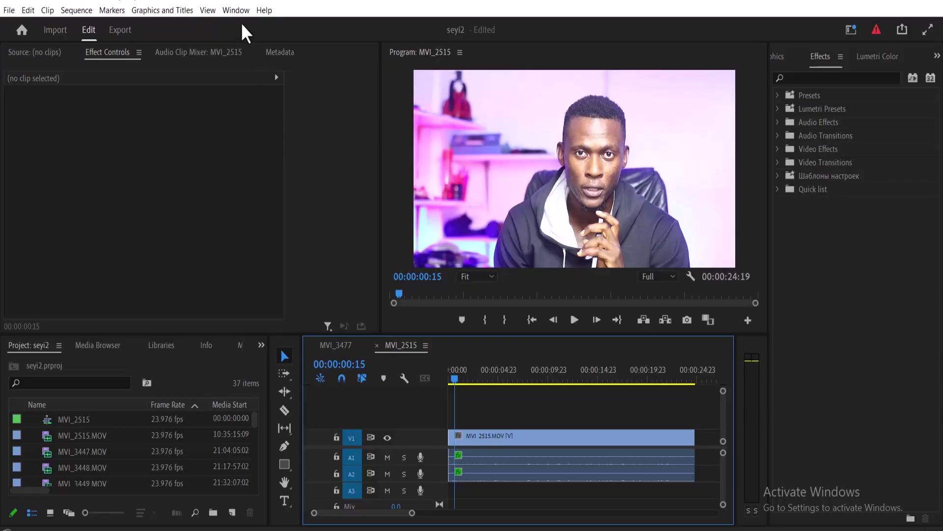
Open the Window menu's list of workspace layouts
left_click(237, 11)
mouse_move(257, 25)
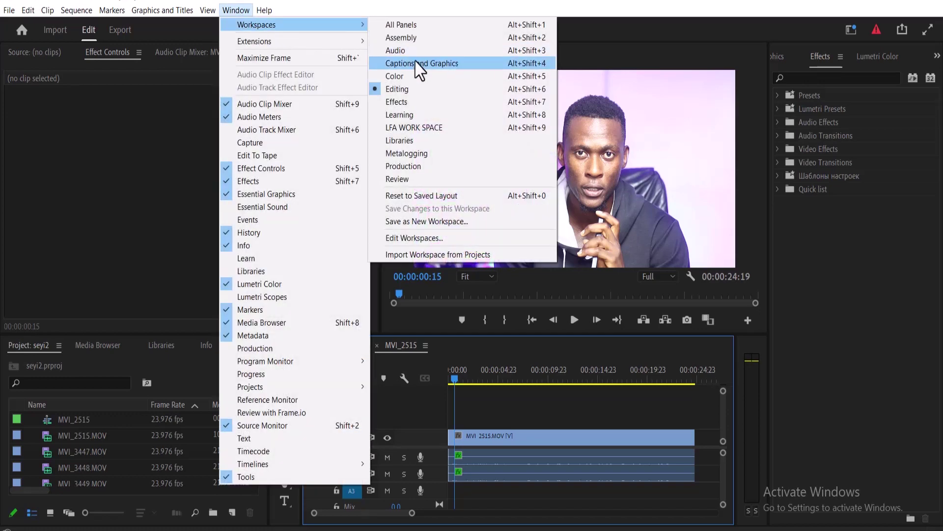
Switch to Captions and Graphics and transcribe the sequence in English with Mix audio
left_click(424, 65)
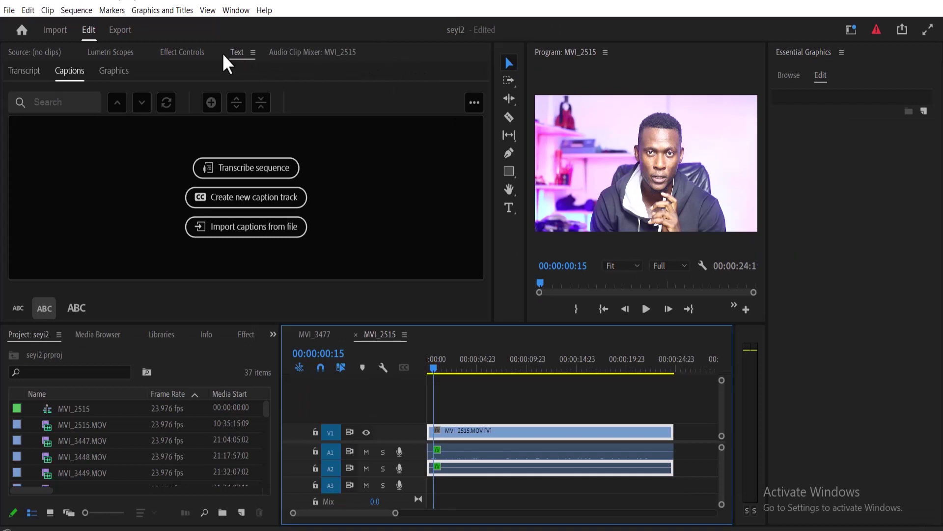
left_click(236, 174)
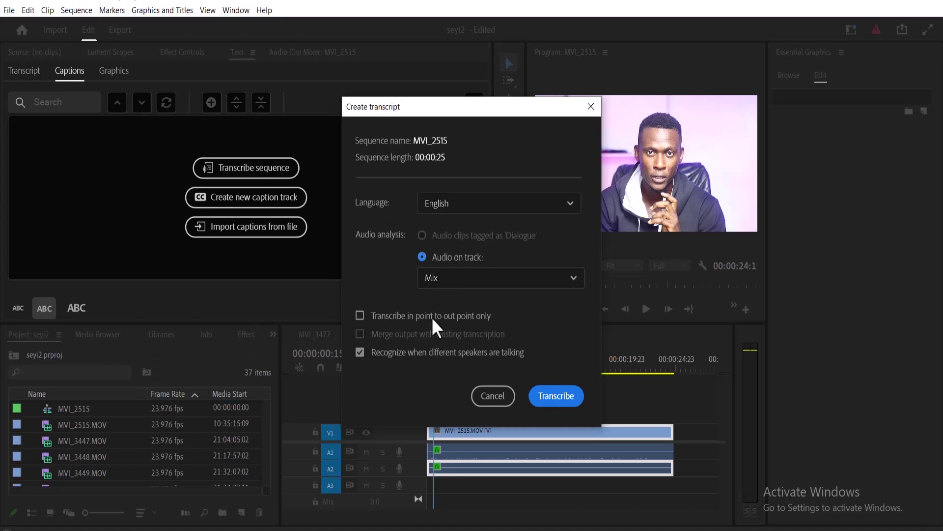
left_click(558, 399)
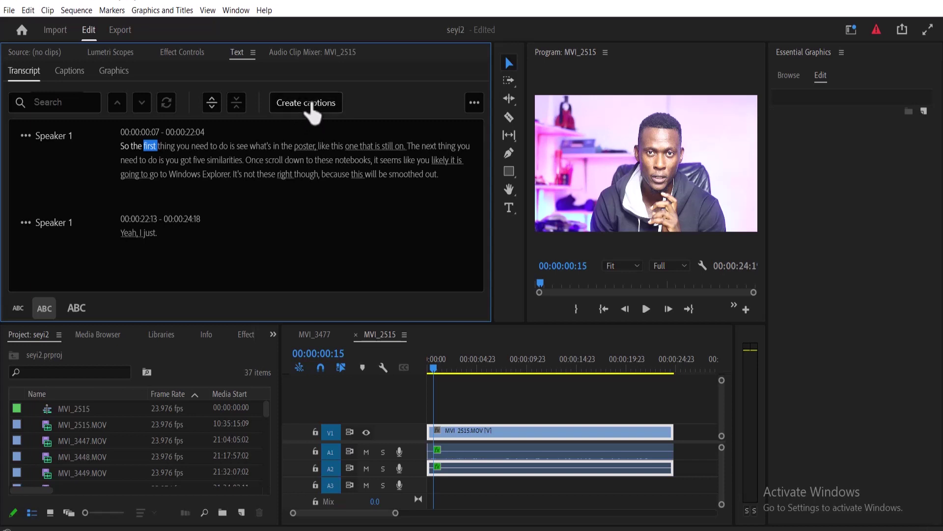
Create single-line captions from the transcript with the Subtitle default preset
left_click(312, 112)
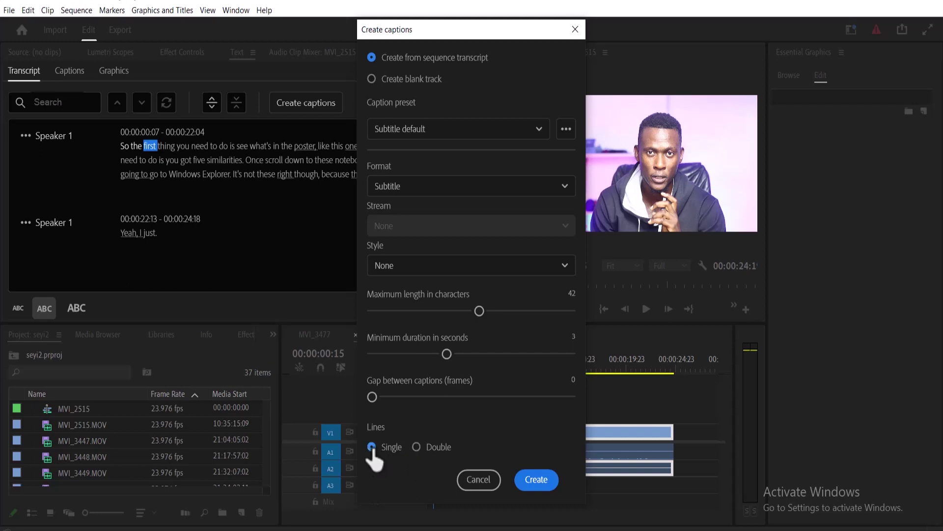
left_click(529, 479)
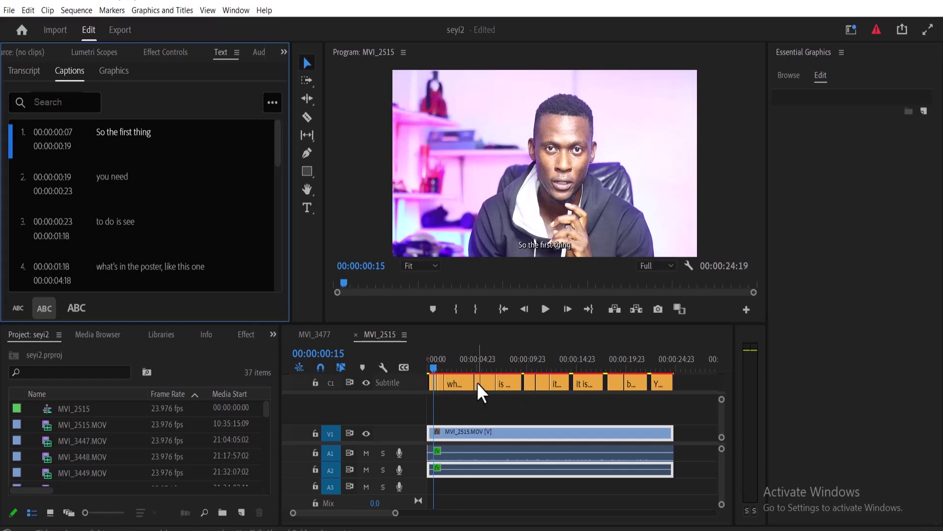
scroll(513, 230, "up", 2)
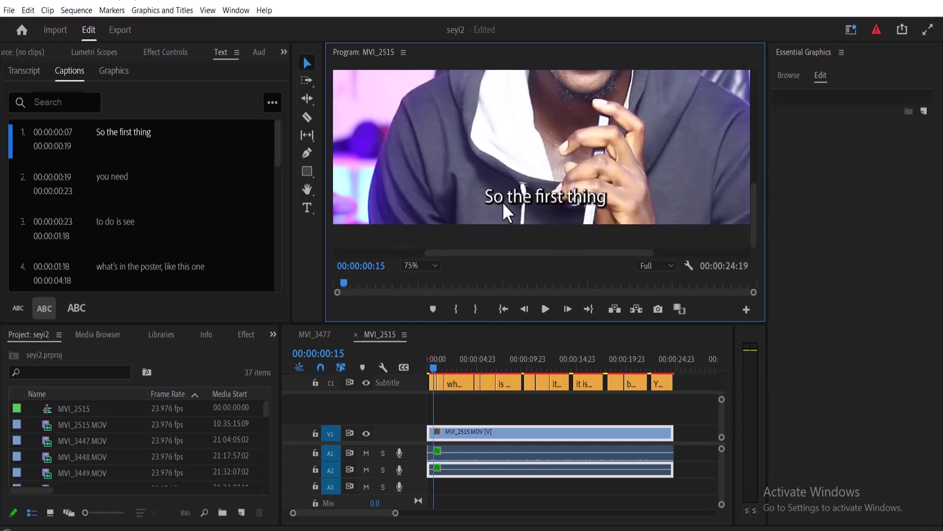
scroll(561, 210, "down", 2)
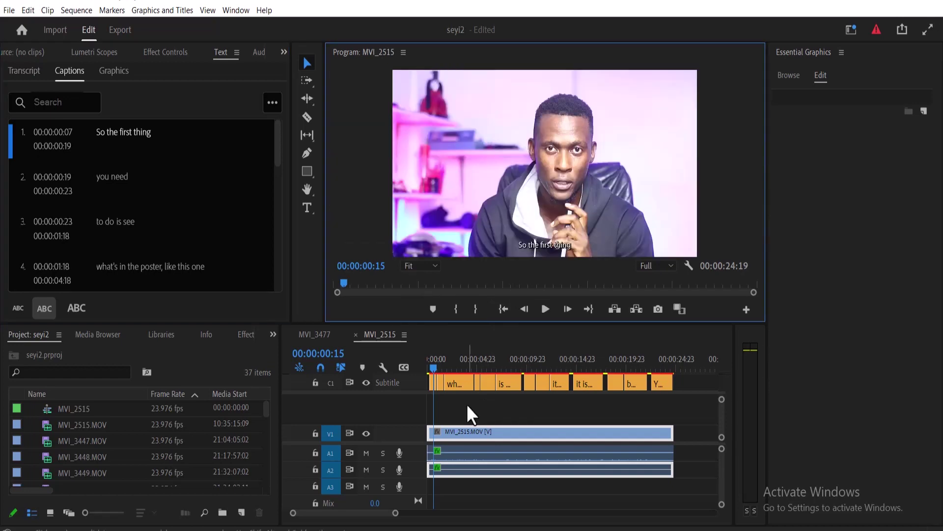
Draw a red rectangle over the video and increase its corner radius
left_click(467, 404)
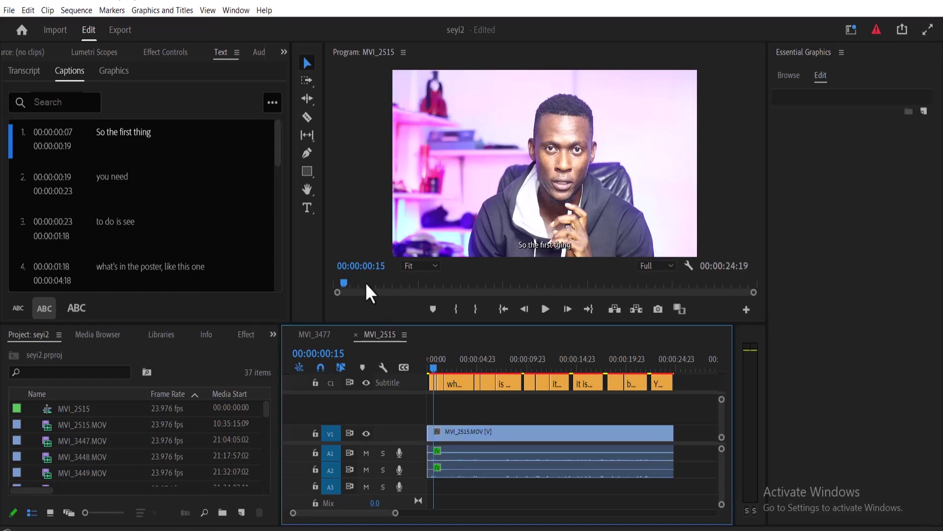
left_click(304, 170)
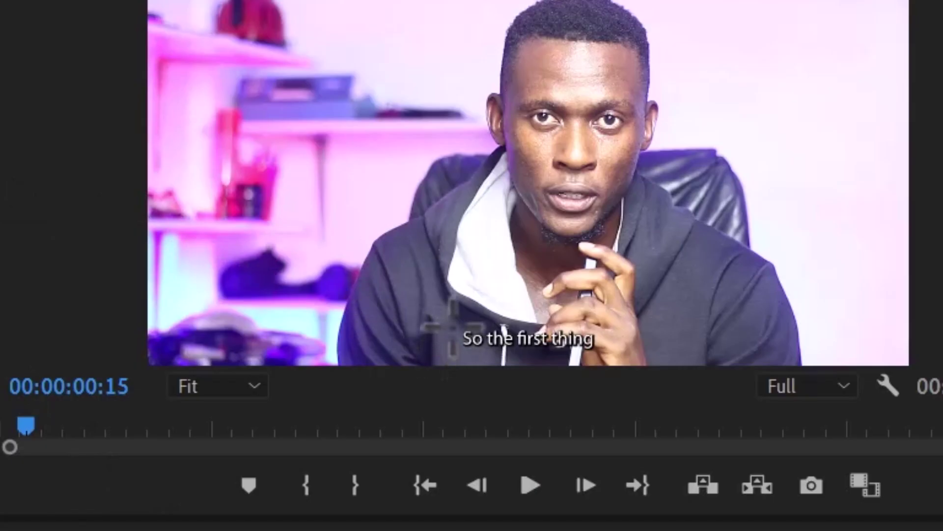
left_click_drag(452, 328, 492, 382)
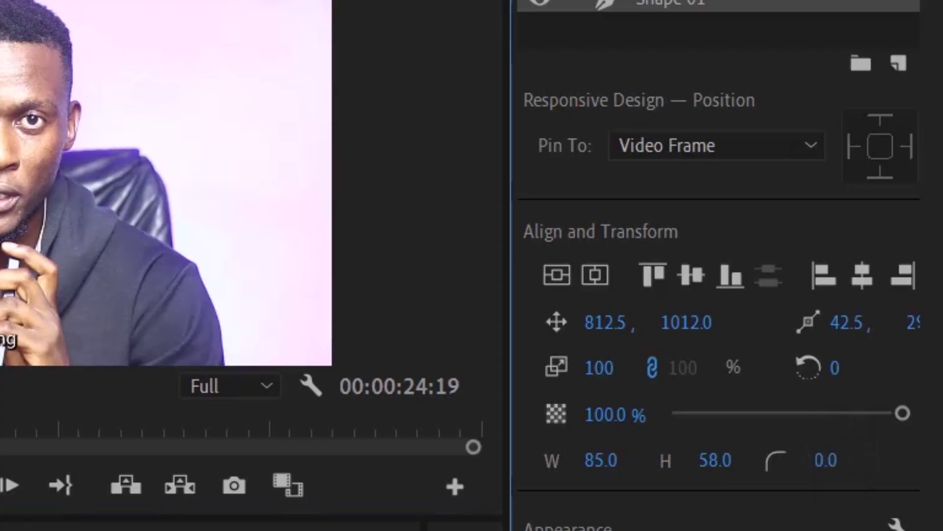
left_click_drag(822, 460, 870, 461)
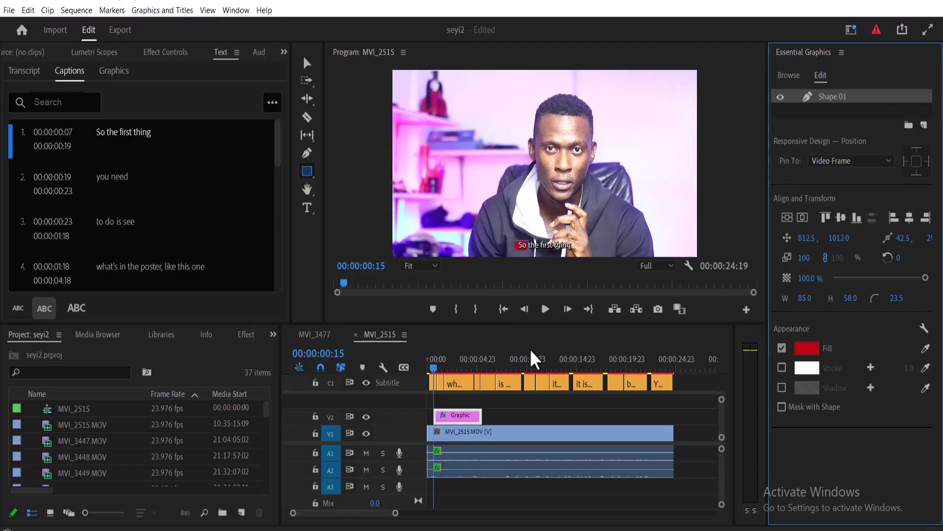
Set the first caption's font size to 100
left_click(433, 383)
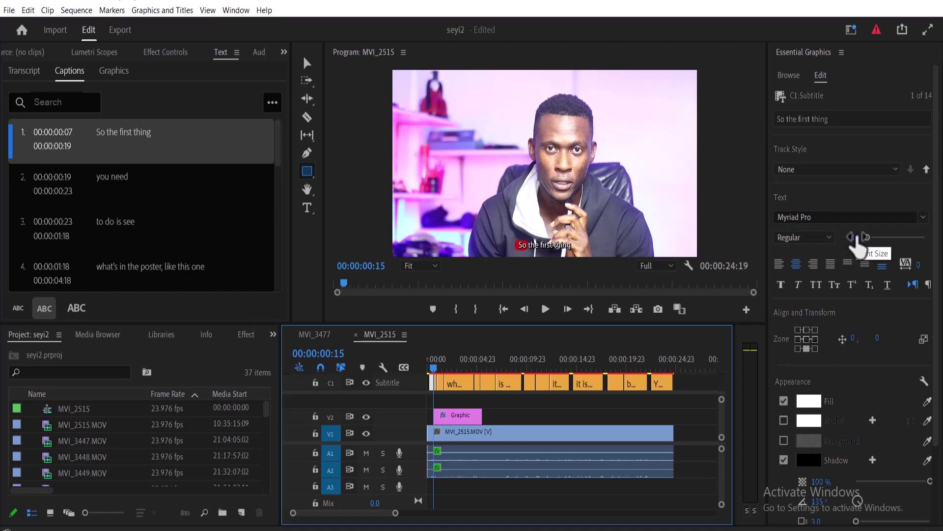
left_click(855, 237)
type("68")
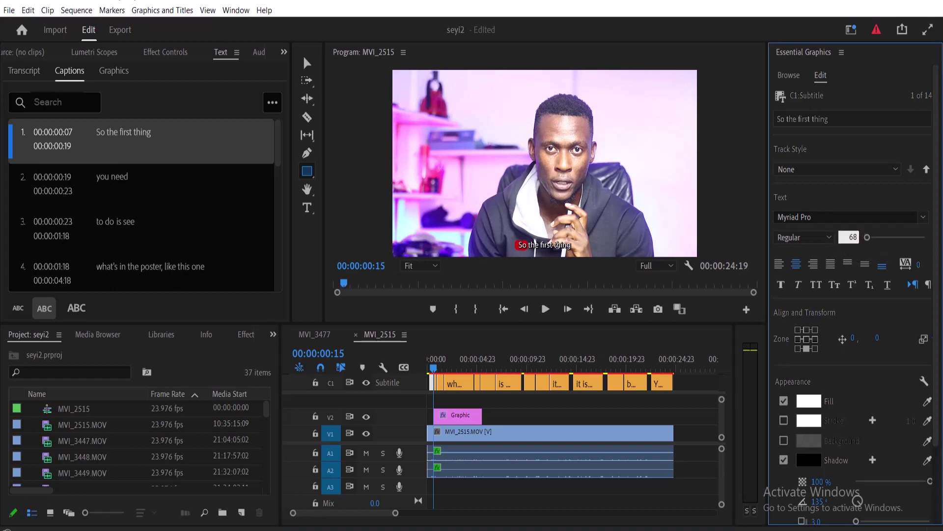
type("100")
key("Return")
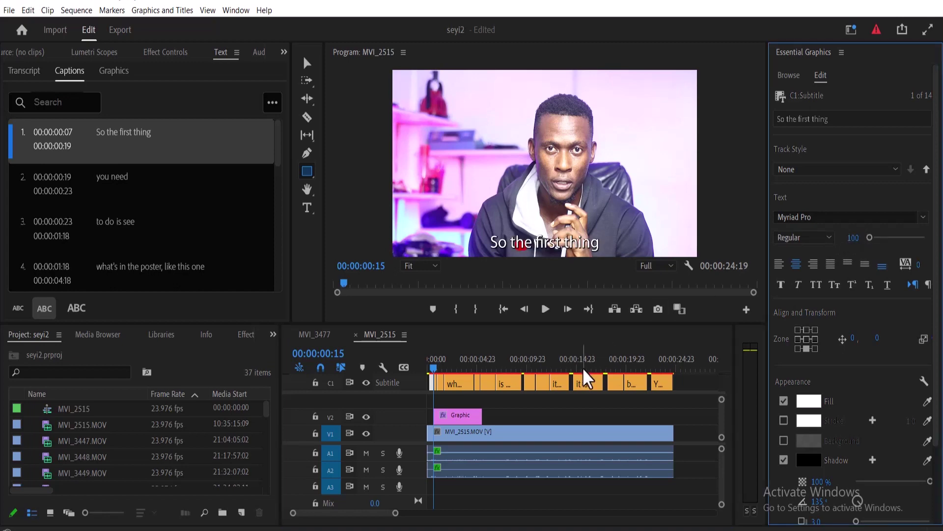
Show the V2 box graphic's Shape 01 and Effect Controls, zooming the timeline in
left_click(467, 418)
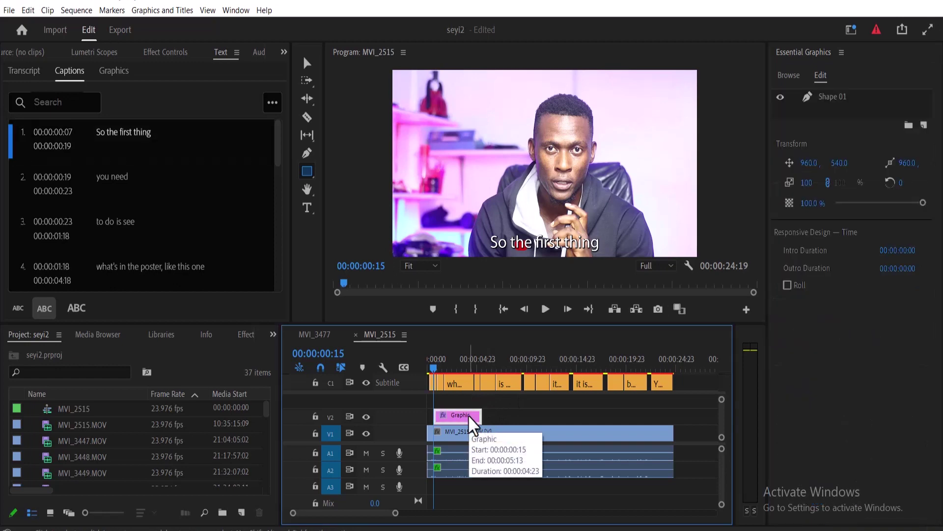
left_click(830, 100)
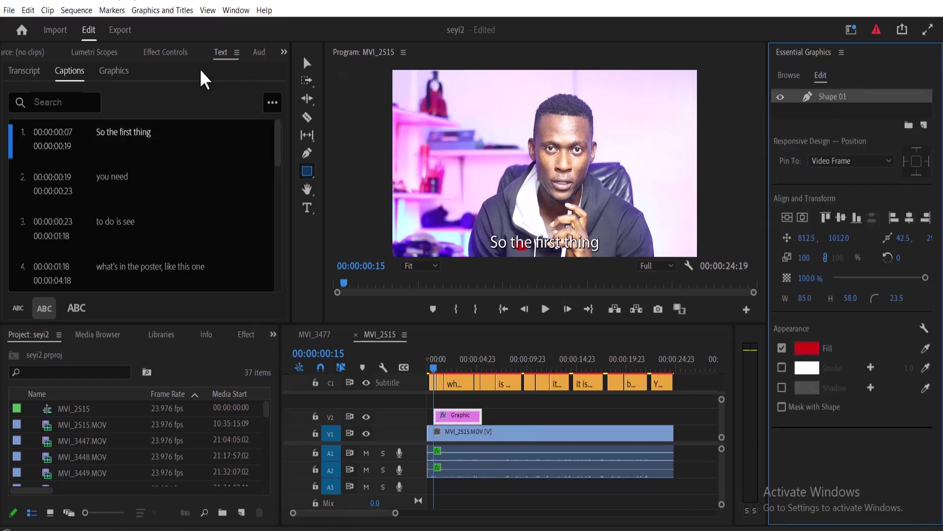
left_click(168, 52)
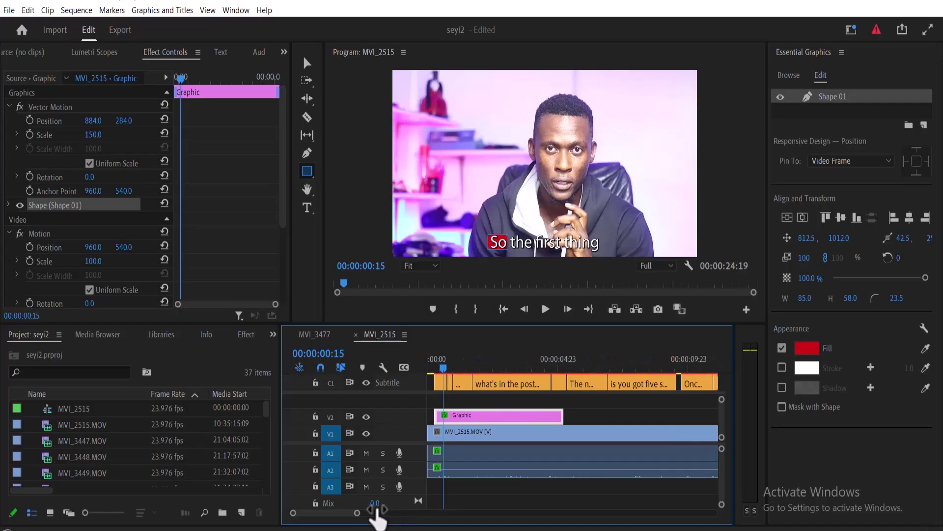
left_click_drag(375, 512, 313, 512)
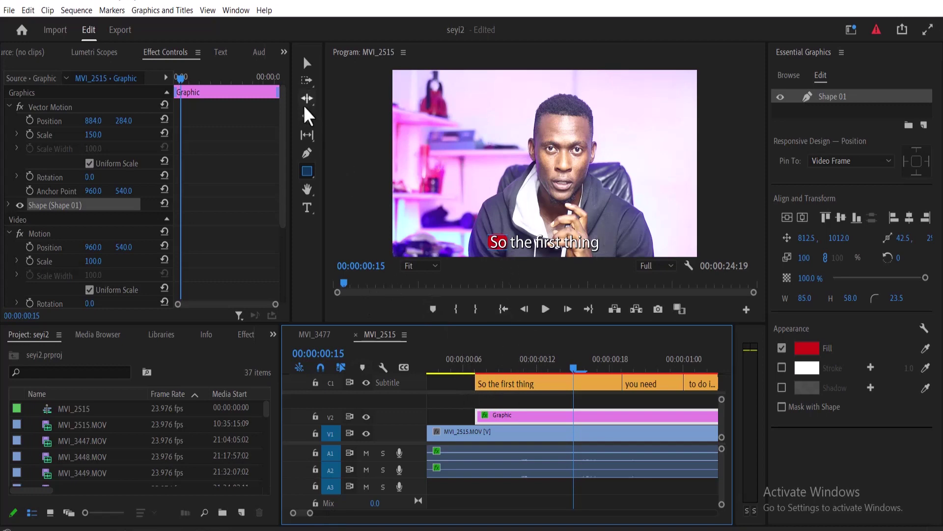
Razor the V2 box graphic at two word boundaries and select the first piece
left_click(307, 118)
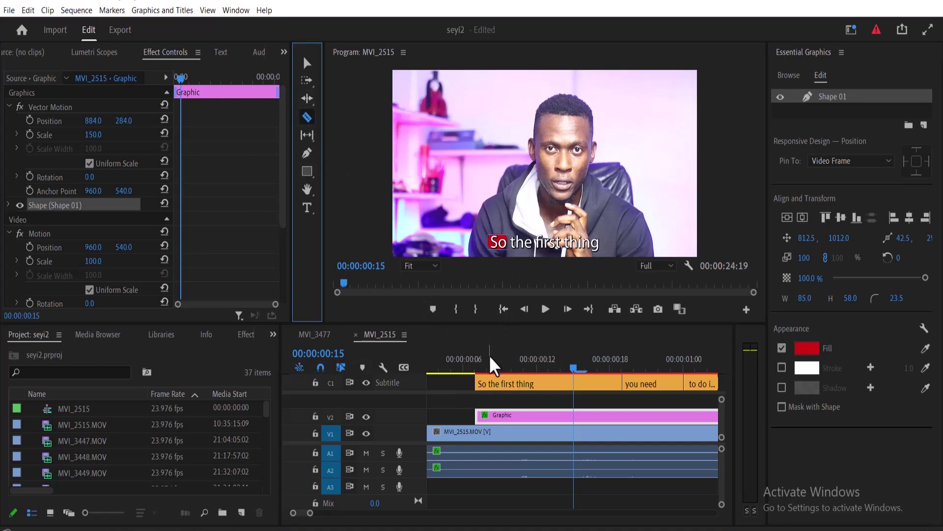
left_click(514, 366)
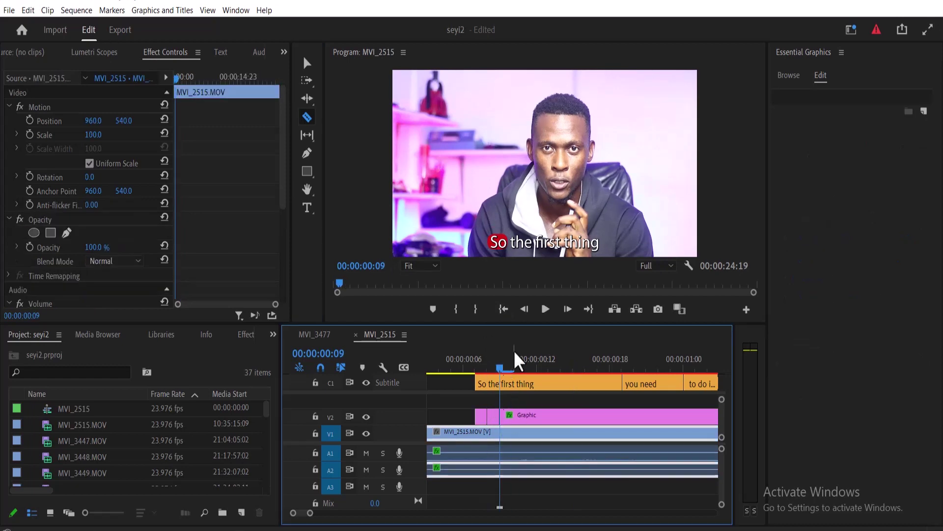
left_click(536, 416)
key("v")
left_click(494, 412)
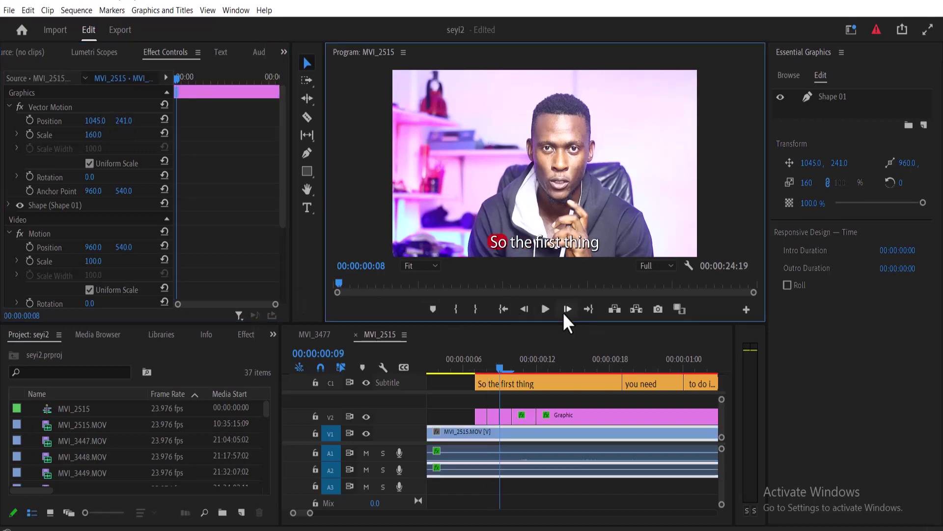
Widen the red box in one graphic piece to cover the word "first"
left_click(507, 414)
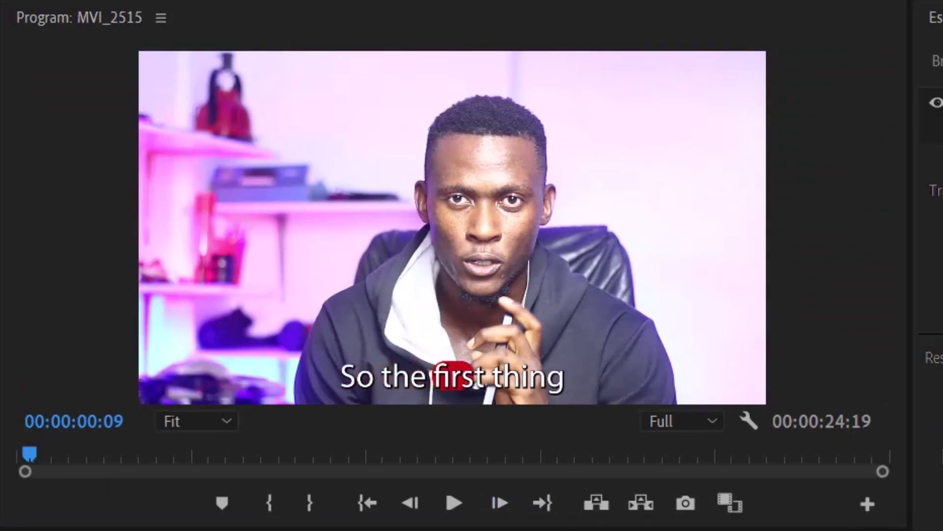
left_click(455, 375)
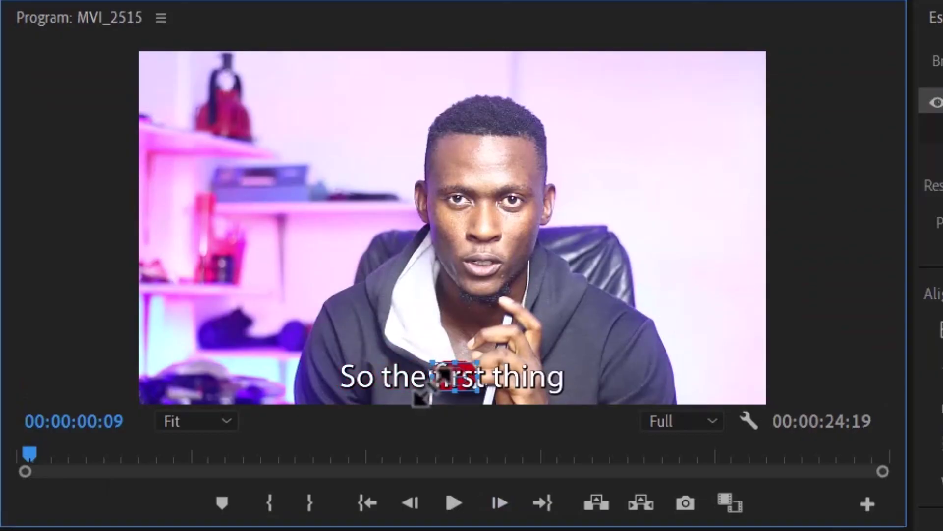
left_click_drag(462, 373, 476, 372)
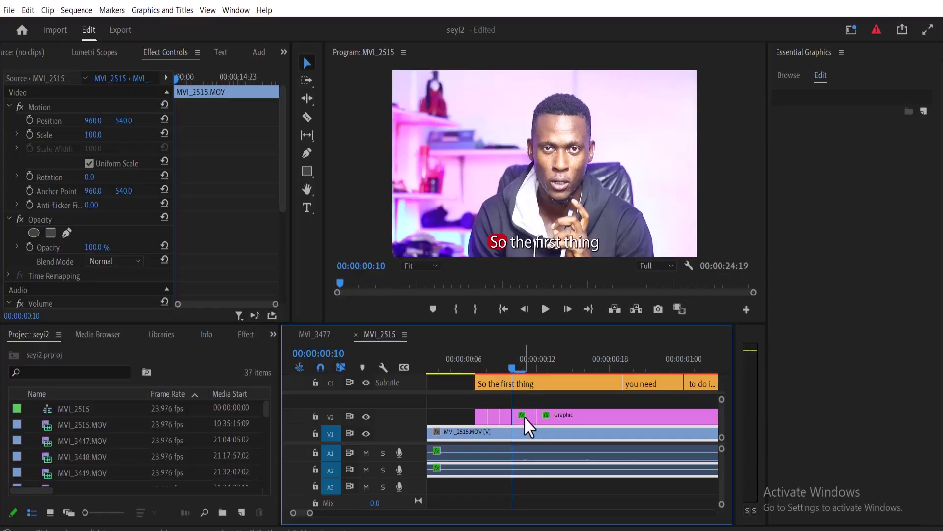
Move and resize the next piece's red box to sit behind "thing"
left_click(524, 416)
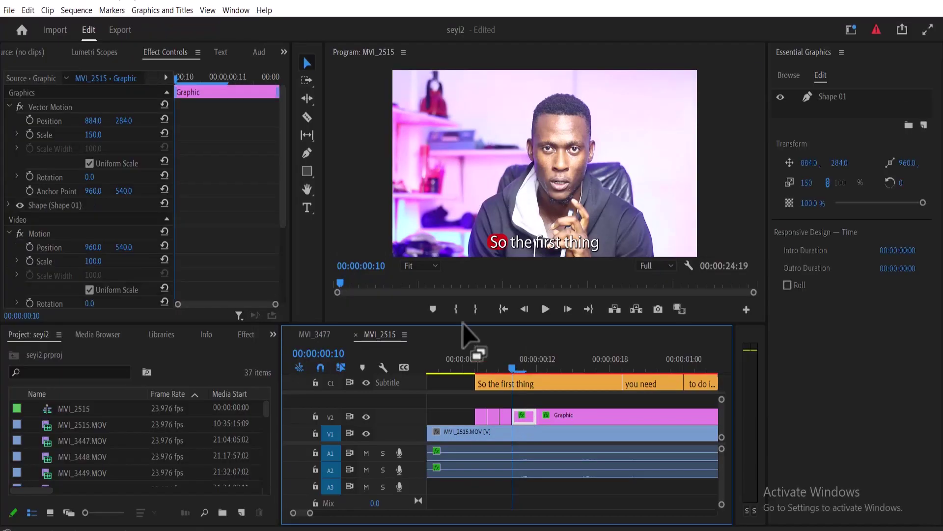
left_click_drag(100, 129, 810, 114)
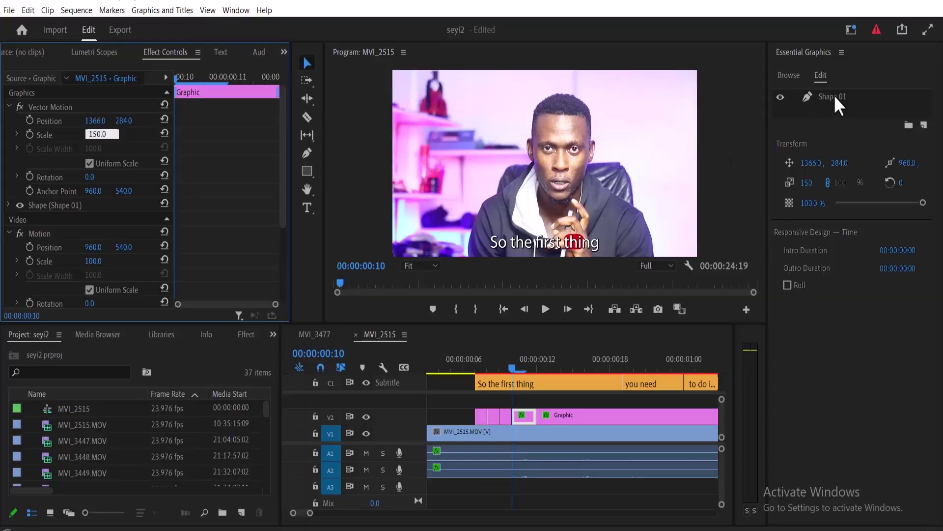
left_click(834, 95)
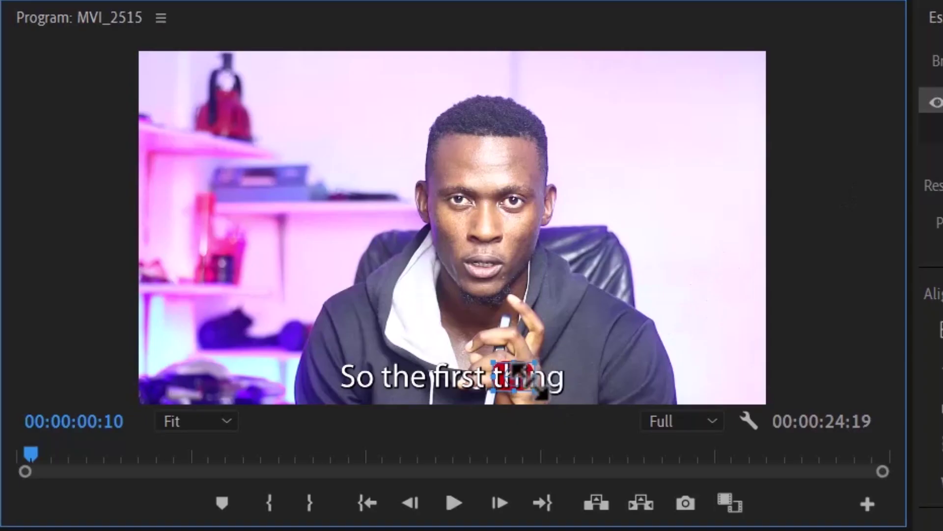
left_click_drag(514, 367, 609, 253)
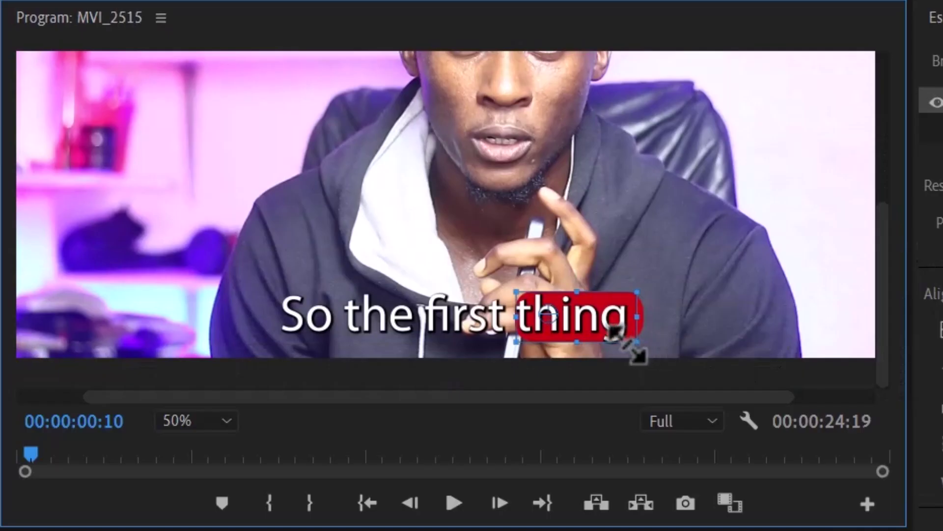
left_click_drag(631, 358, 509, 339)
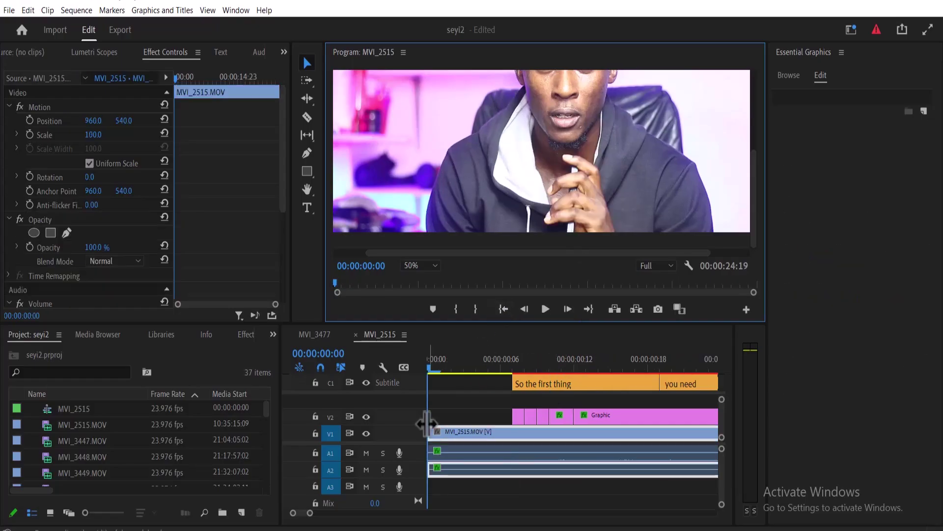